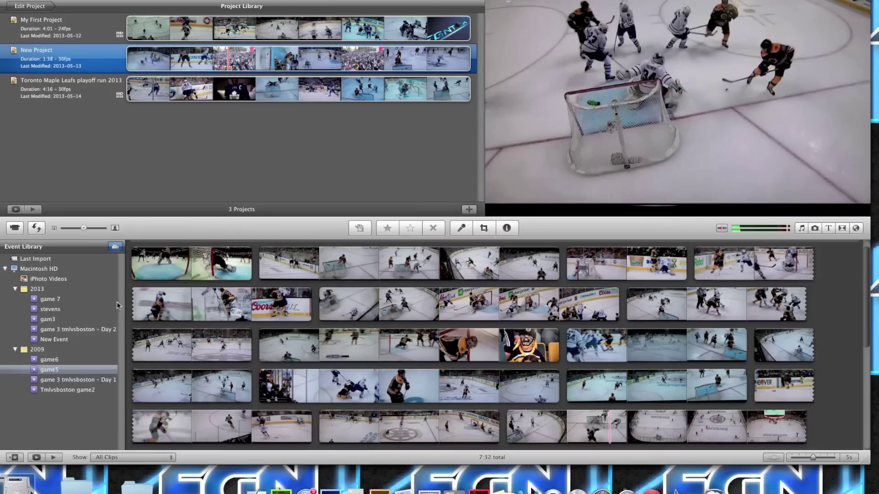
{"action": "key", "text": "space"}
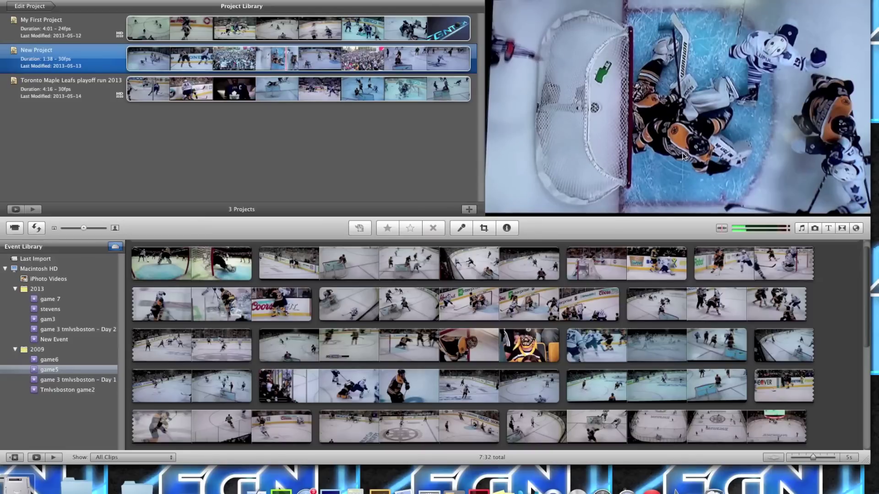
{"action": "left_click", "coordinate": [66, 0]}
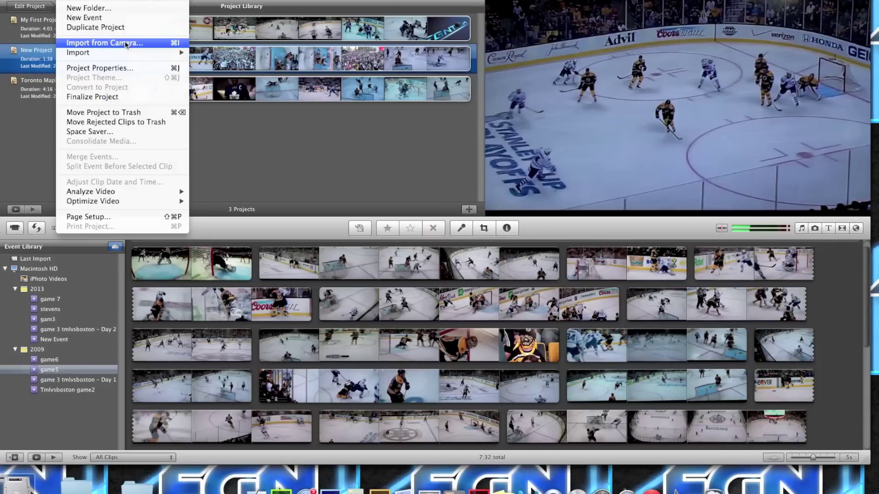
{"action": "mouse_move", "coordinate": [139, 51]}
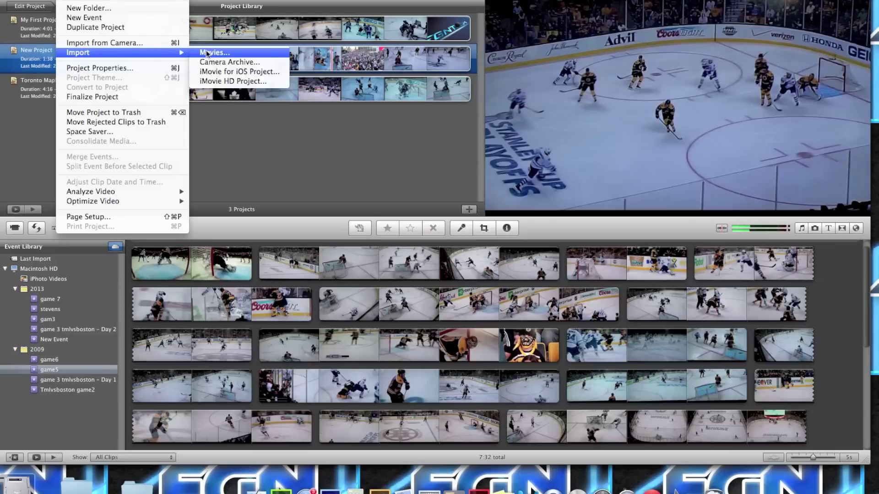
{"action": "left_click", "coordinate": [266, 149]}
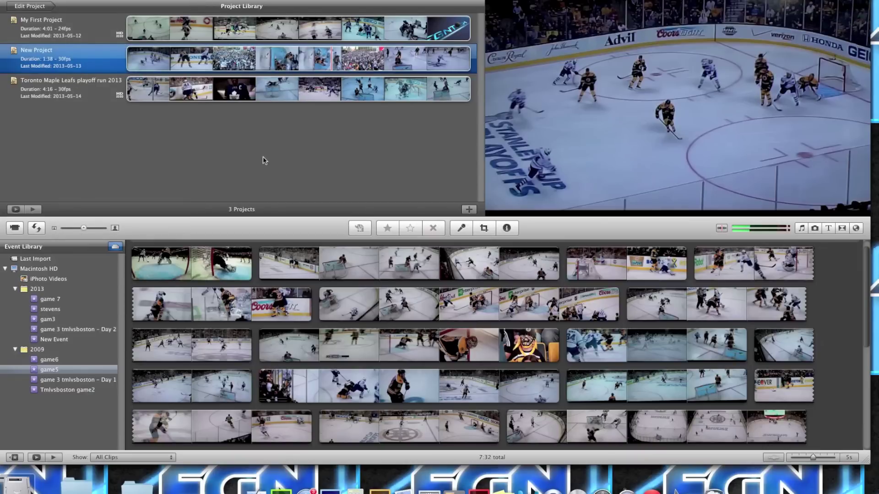
{"action": "key", "text": "space"}
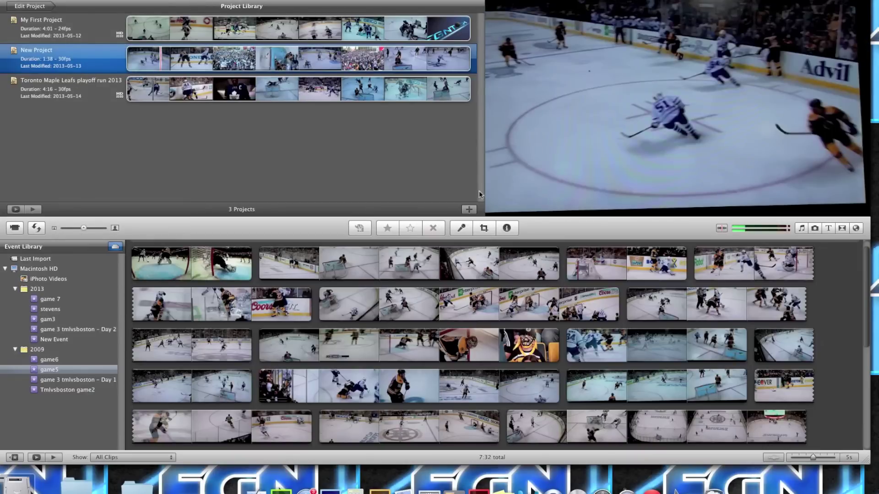
Step: Create a new project with no theme, a Widescreen (16:9) aspect ratio and a 30 fps - NTSC frame rate
{"action": "left_click", "coordinate": [469, 209]}
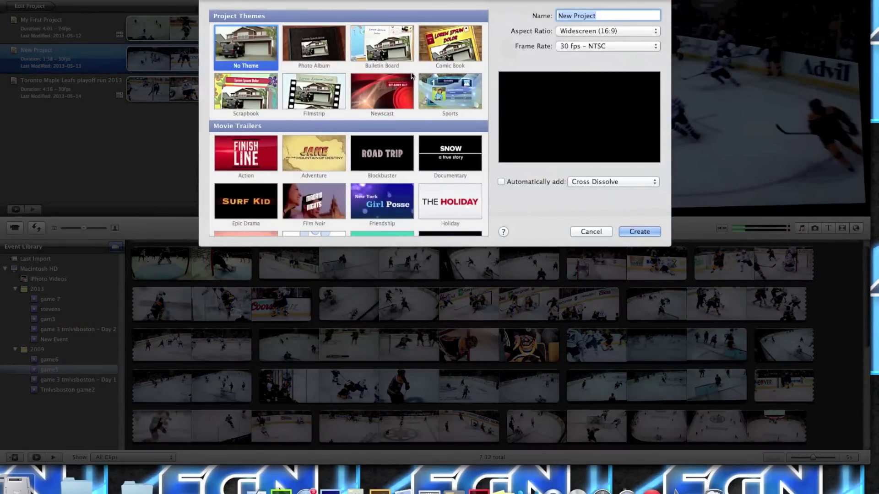
{"action": "left_click", "coordinate": [438, 90]}
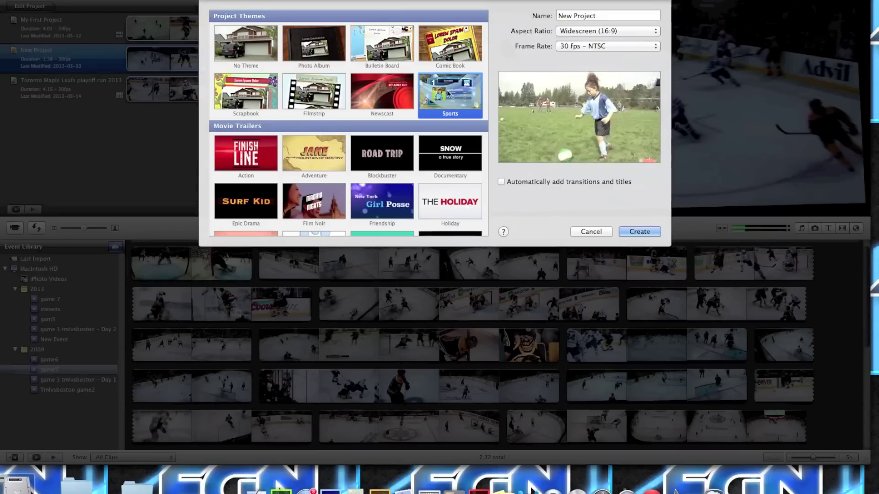
{"action": "scroll", "coordinate": [449, 94], "scroll_direction": "down", "scroll_amount": 5}
{"action": "scroll", "coordinate": [457, 155], "scroll_direction": "up", "scroll_amount": 3}
{"action": "scroll", "coordinate": [453, 128], "scroll_direction": "up", "scroll_amount": 2}
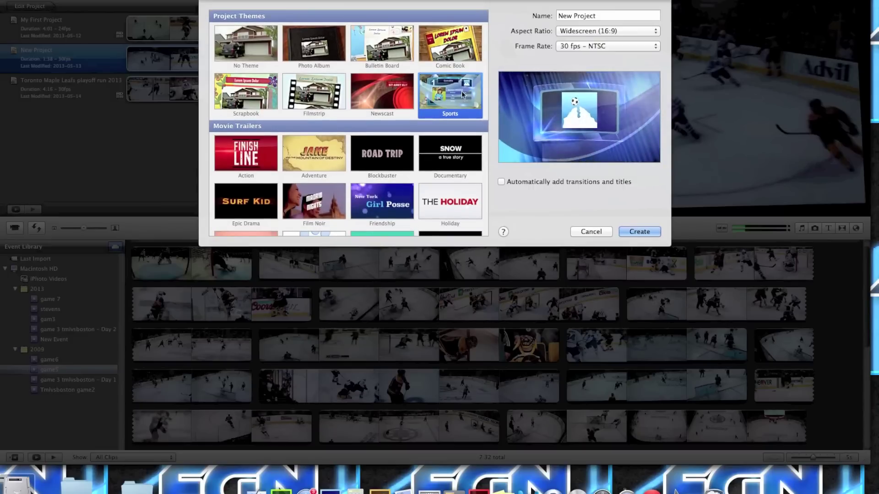
{"action": "left_click", "coordinate": [273, 49]}
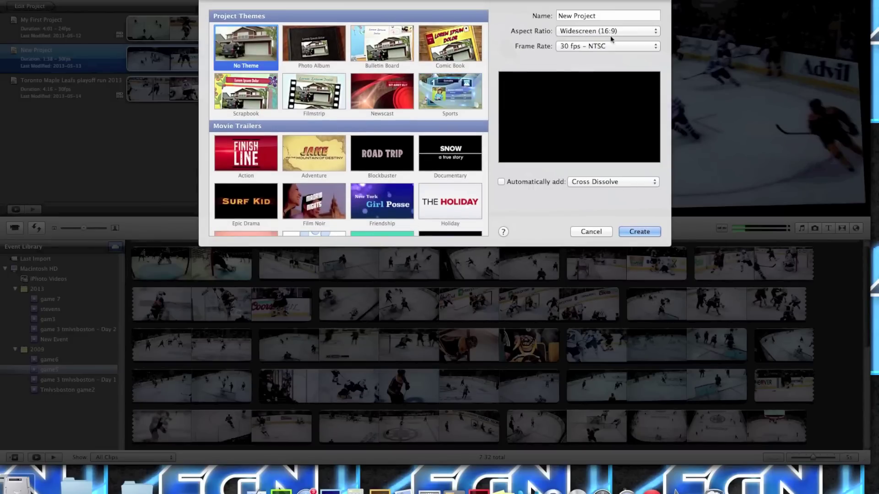
{"action": "left_click", "coordinate": [619, 30]}
{"action": "left_click", "coordinate": [614, 30]}
{"action": "left_click", "coordinate": [613, 46]}
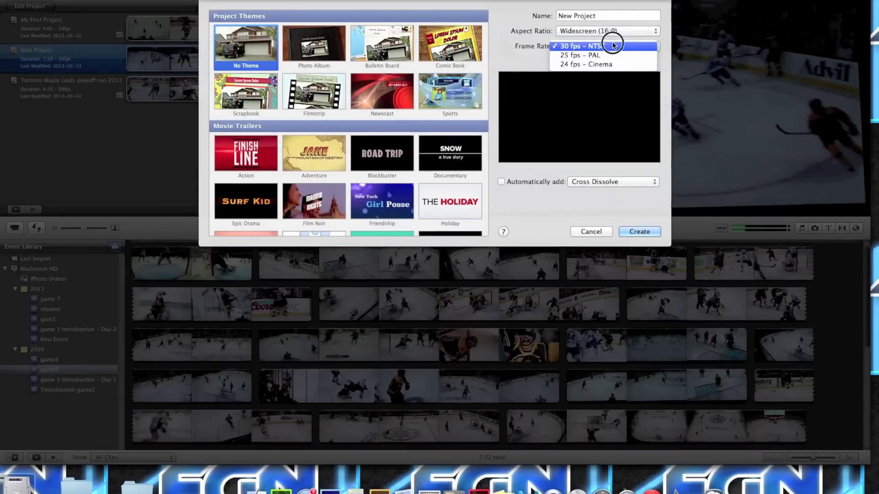
{"action": "left_click", "coordinate": [613, 46]}
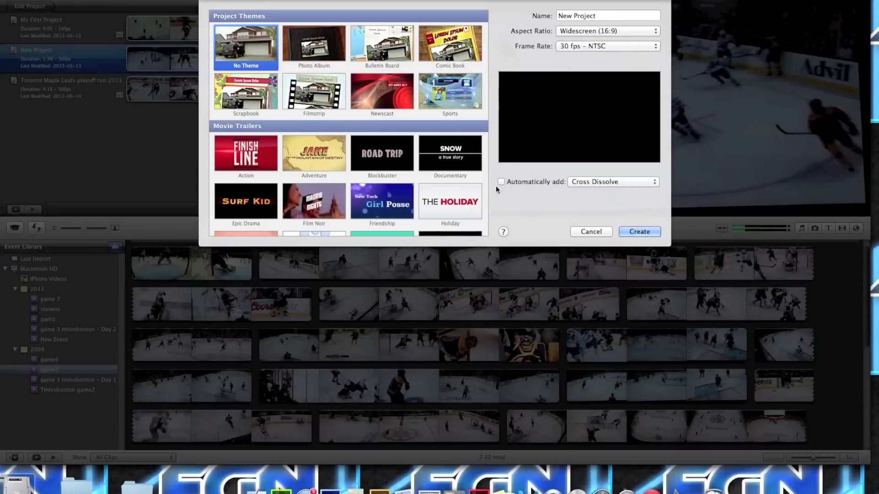
{"action": "left_click", "coordinate": [638, 231]}
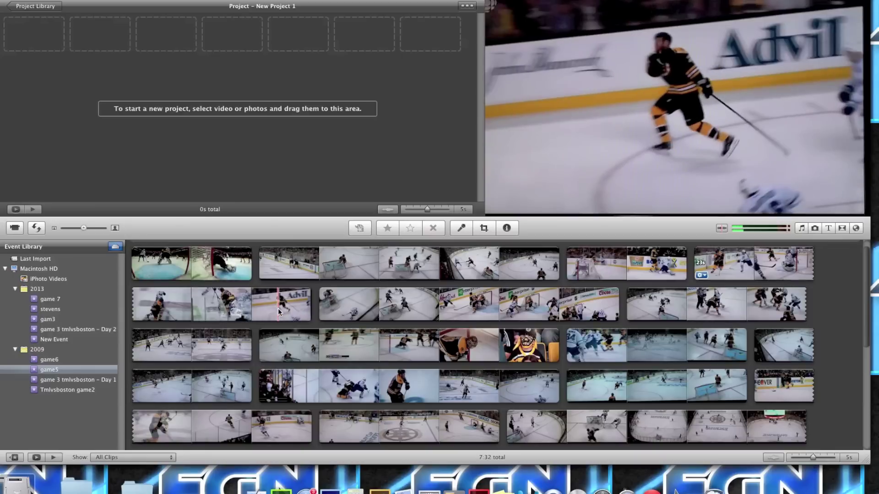
Step: Add about the first 11.6 s of the 20 s clip in the second row of the game5 event to the empty project
{"action": "left_click", "coordinate": [278, 308]}
{"action": "left_click", "coordinate": [400, 315]}
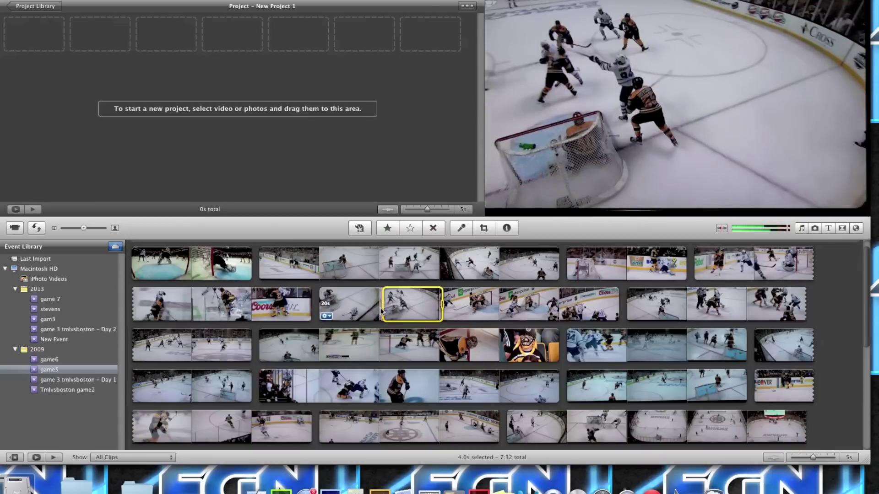
{"action": "left_click_drag", "start_coordinate": [322, 301], "coordinate": [30, 55]}
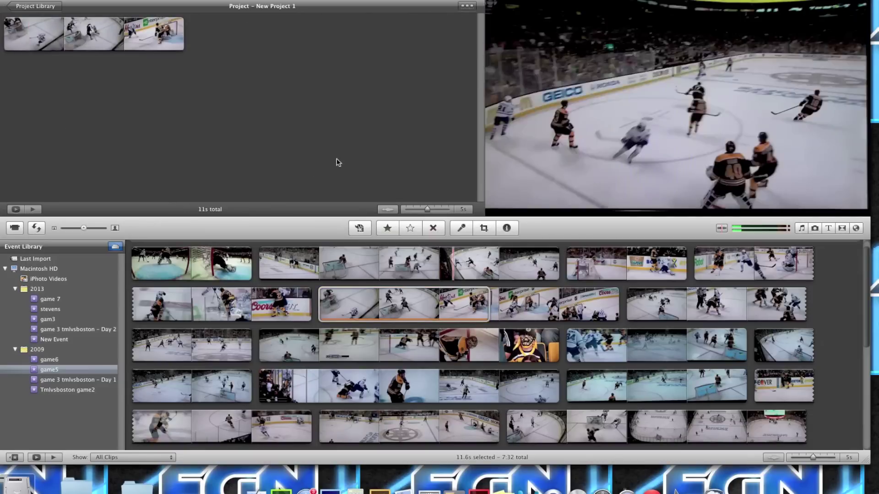
{"action": "left_click", "coordinate": [298, 127]}
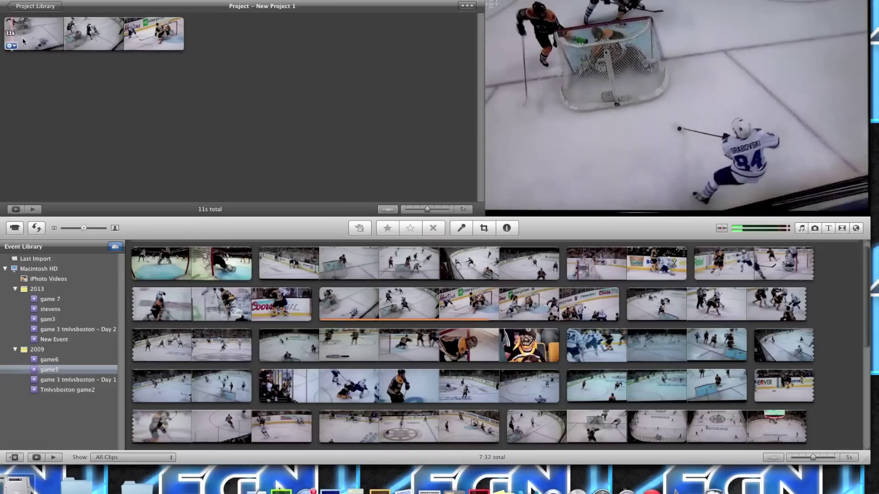
Step: Try deleting a short section from the middle of the project clip, and undo the deletion
{"action": "key", "text": "space"}
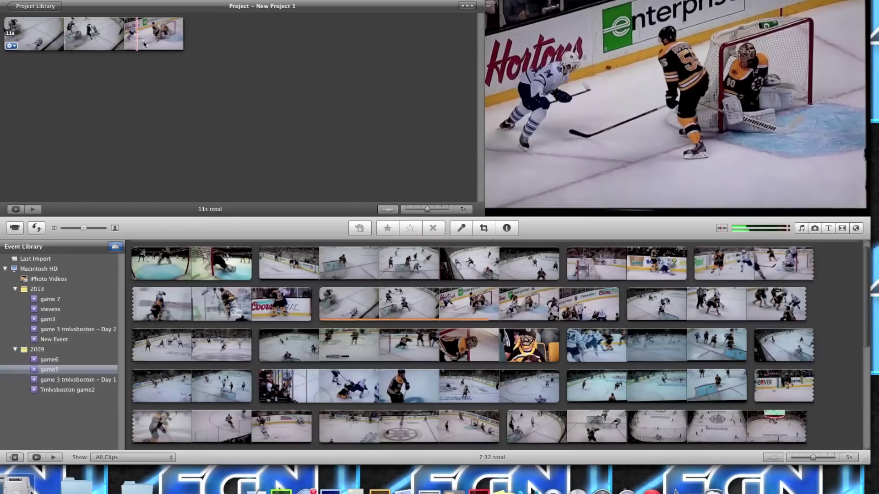
{"action": "key", "text": "space"}
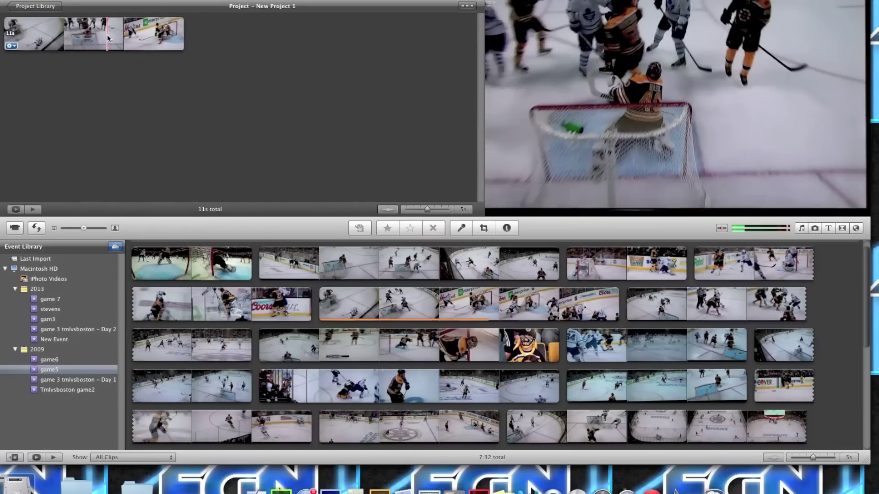
{"action": "left_click_drag", "start_coordinate": [101, 36], "coordinate": [114, 36]}
{"action": "key", "text": "Delete"}
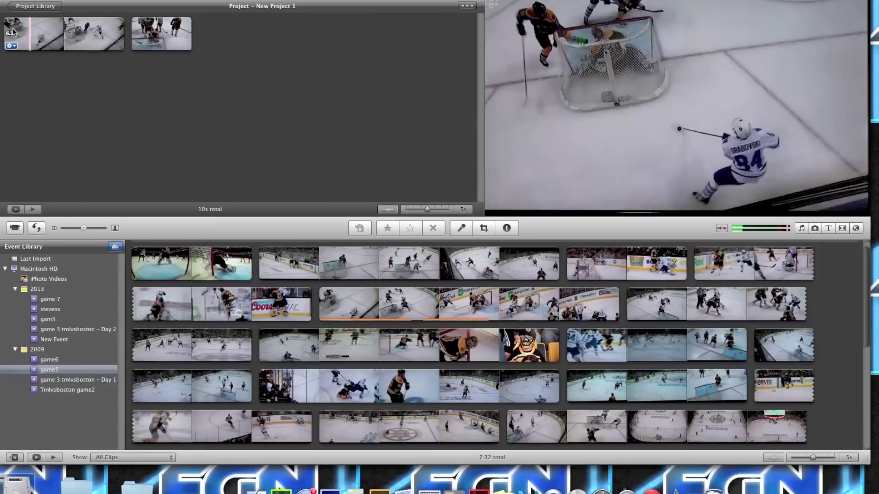
{"action": "key", "text": "space"}
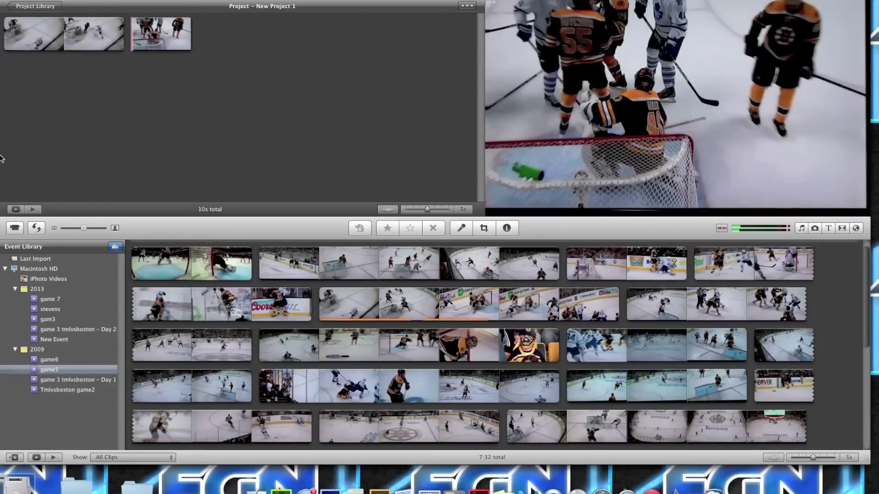
{"action": "key", "text": "super+z"}
{"action": "left_click", "coordinate": [181, 120]}
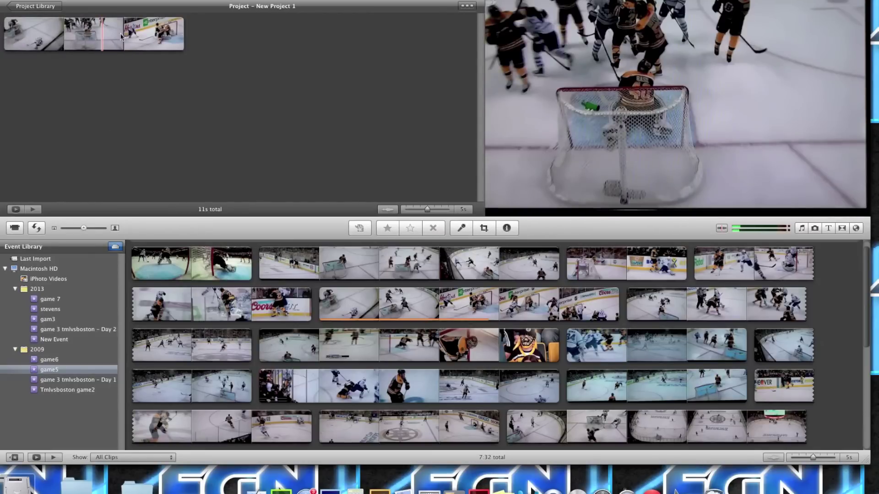
{"action": "key", "text": "space"}
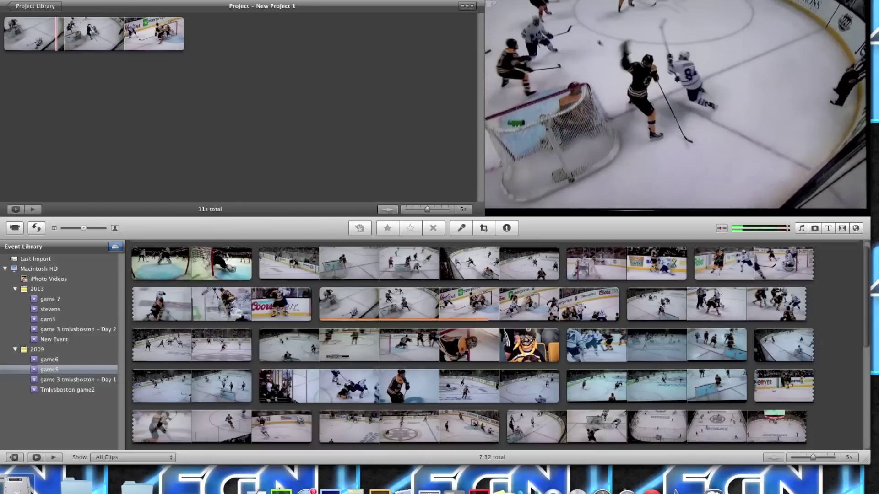
{"action": "left_click", "coordinate": [110, 0]}
{"action": "mouse_move", "coordinate": [137, 0]}
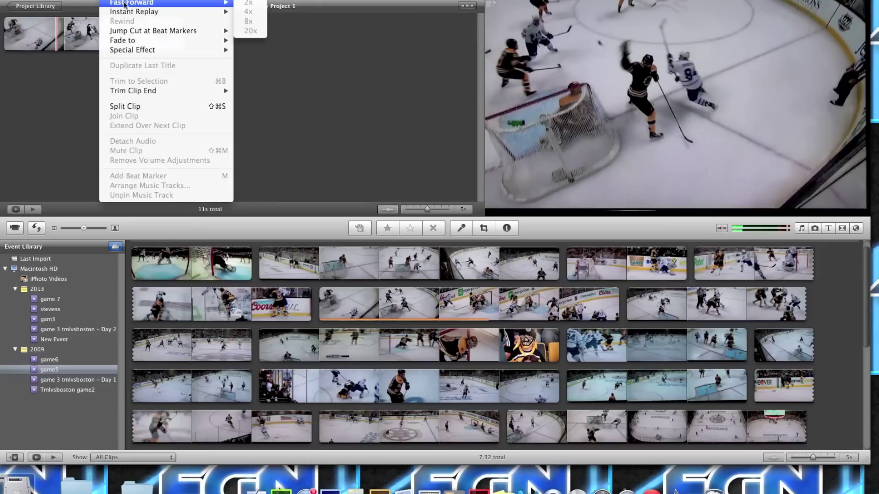
{"action": "mouse_move", "coordinate": [133, 15]}
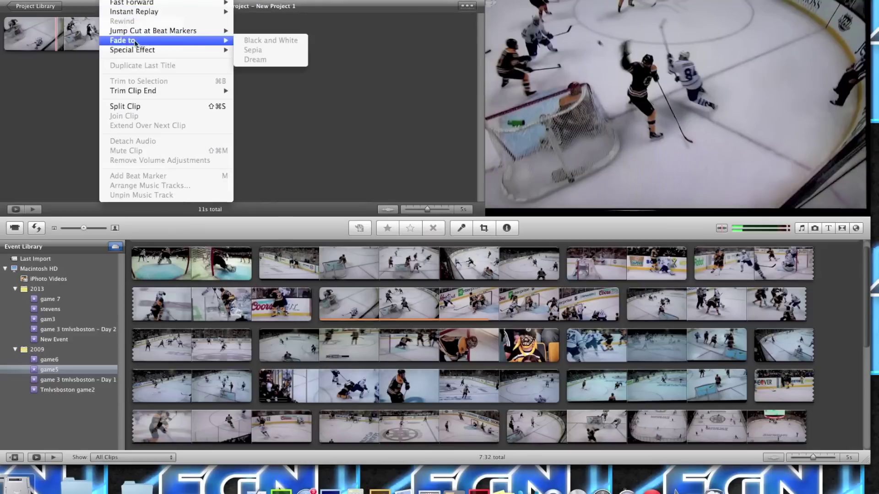
{"action": "mouse_move", "coordinate": [185, 44]}
{"action": "left_click", "coordinate": [248, 91]}
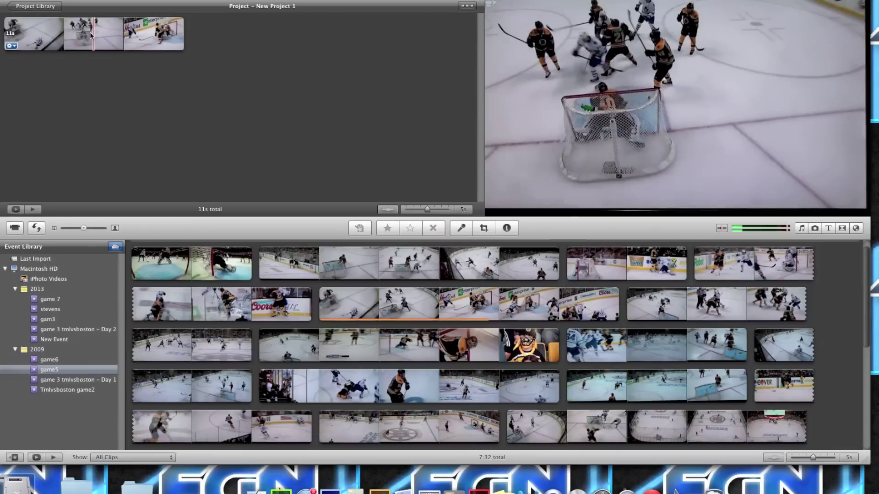
Step: Select about 1.2 s around the start of the project clip's third thumbnail, fade it to black and white, and play the result
{"action": "left_click_drag", "start_coordinate": [121, 35], "coordinate": [142, 34]}
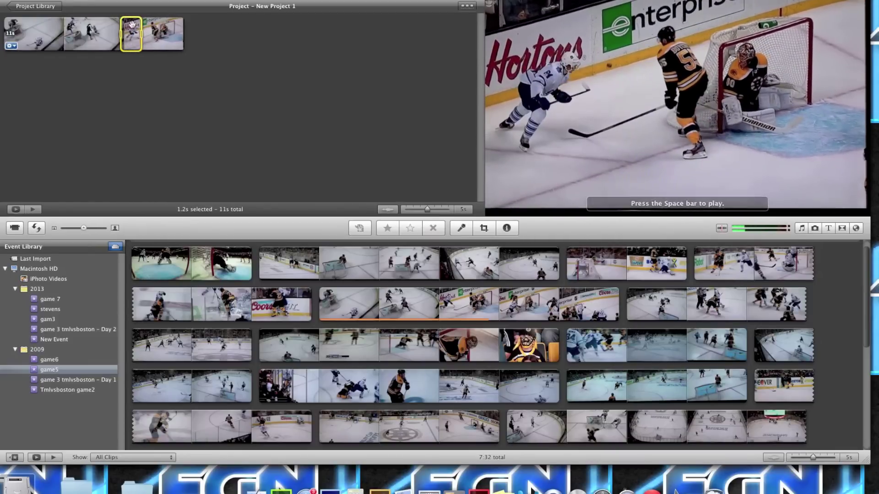
{"action": "left_click", "coordinate": [112, 1]}
{"action": "mouse_move", "coordinate": [223, 41]}
{"action": "left_click", "coordinate": [255, 41]}
{"action": "left_click", "coordinate": [255, 41]}
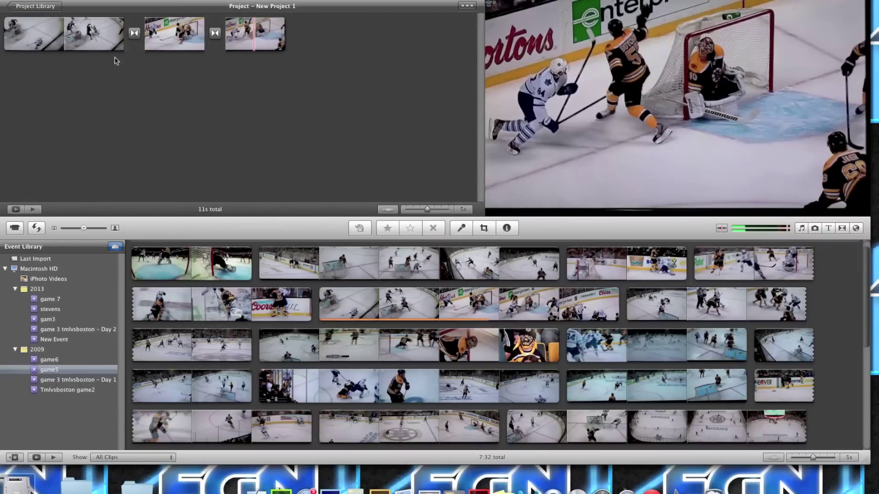
{"action": "key", "text": "space"}
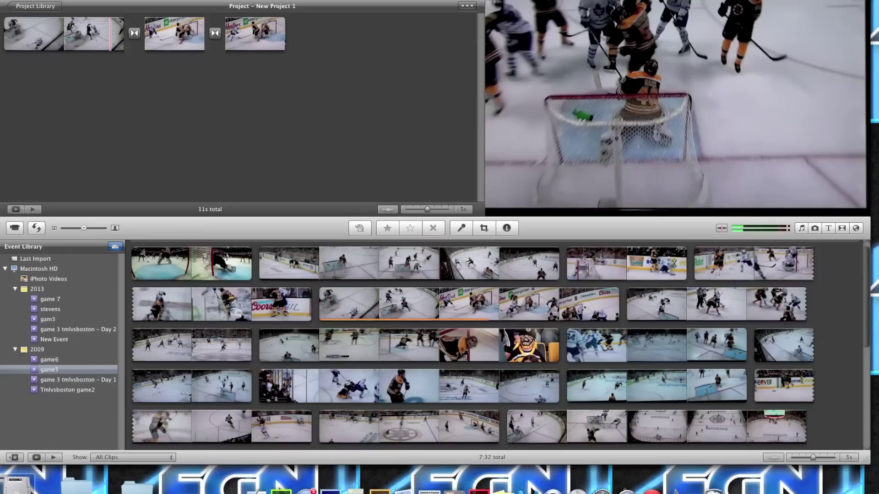
Step: Apply slow motion to the black-and-white segment between the two transitions
{"action": "left_click", "coordinate": [149, 29]}
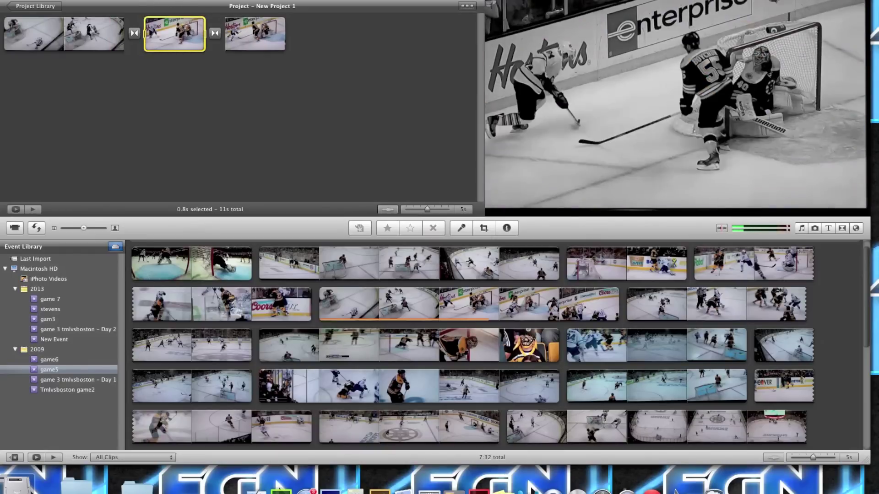
{"action": "left_click", "coordinate": [109, 0]}
{"action": "mouse_move", "coordinate": [217, 1]}
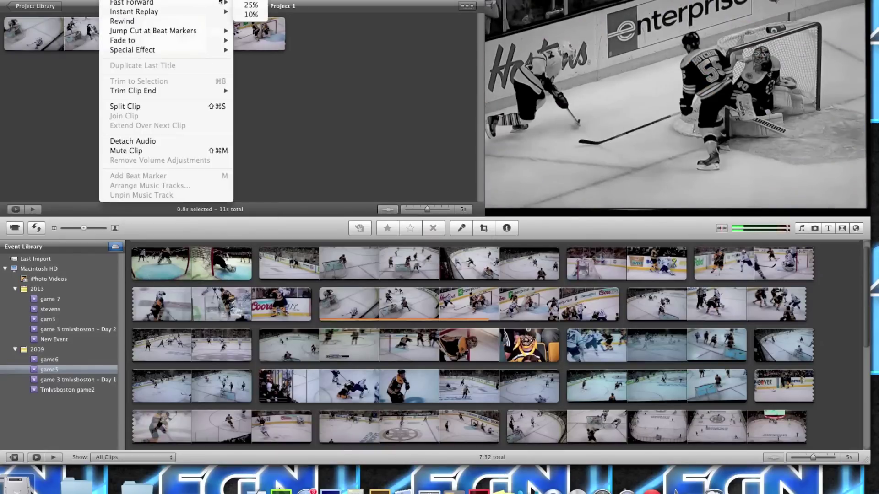
{"action": "left_click", "coordinate": [253, 5]}
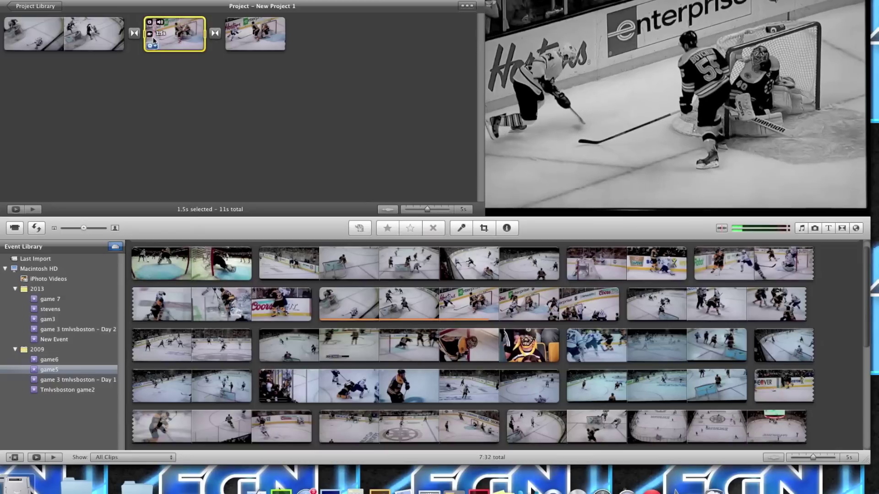
{"action": "left_click", "coordinate": [111, 0]}
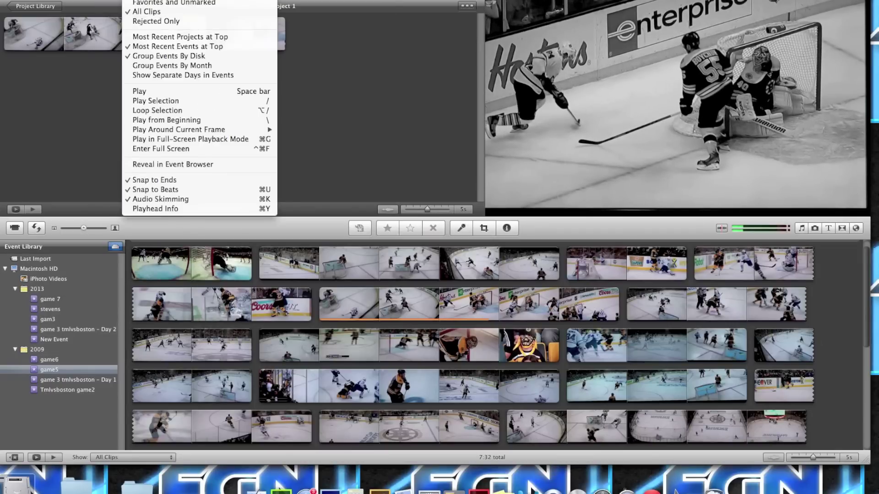
{"action": "mouse_move", "coordinate": [167, 0]}
{"action": "left_click", "coordinate": [241, 4]}
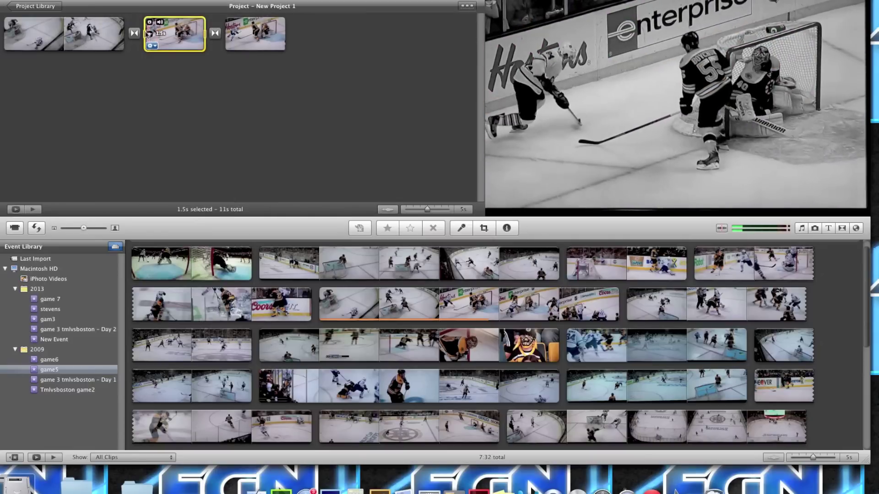
Step: Slow the first 0.6 s or so of the segment after the second transition to 25% speed, and play it back
{"action": "left_click_drag", "start_coordinate": [242, 34], "coordinate": [223, 34]}
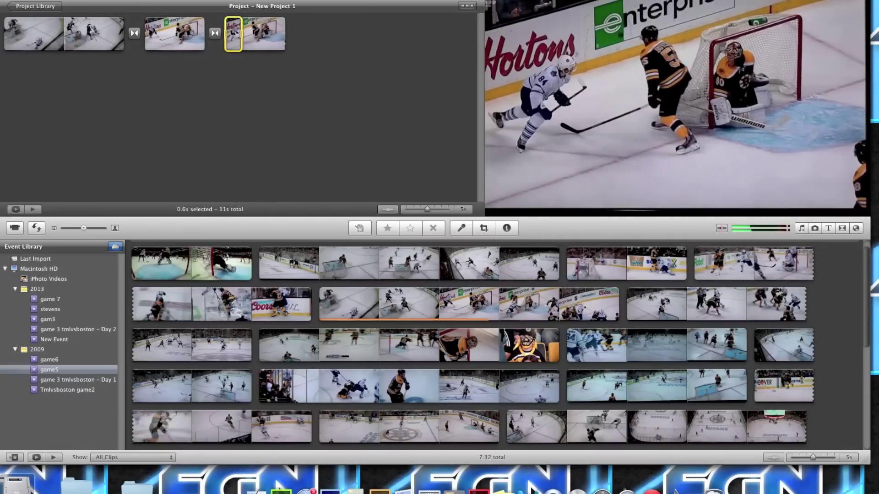
{"action": "left_click", "coordinate": [131, 0]}
{"action": "mouse_move", "coordinate": [109, 0]}
{"action": "mouse_move", "coordinate": [174, 0]}
{"action": "left_click", "coordinate": [246, 4]}
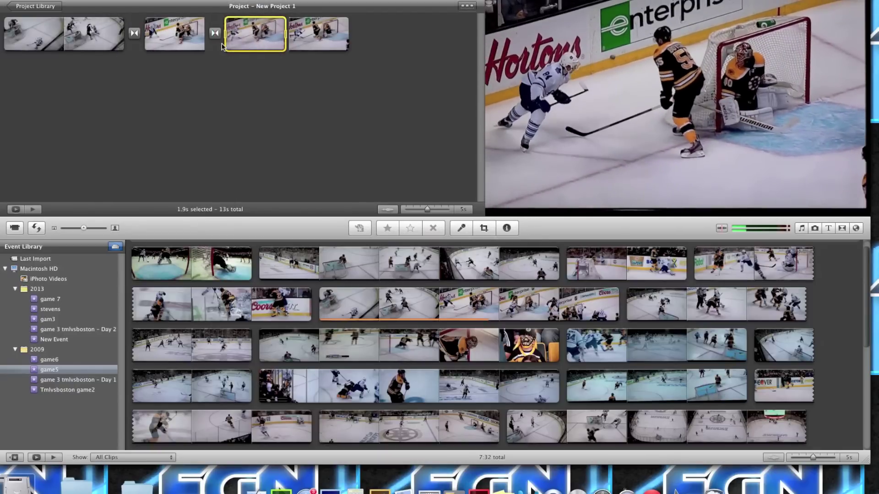
{"action": "key", "text": "space"}
{"action": "left_click", "coordinate": [247, 94]}
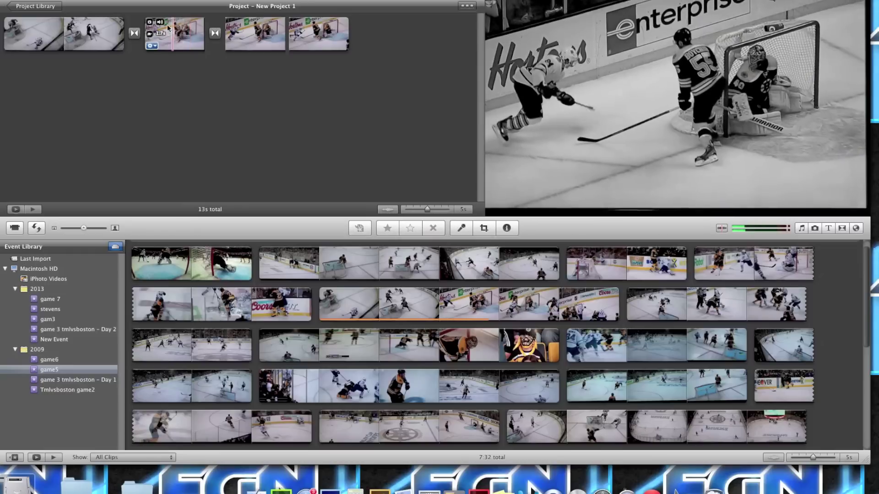
{"action": "left_click", "coordinate": [257, 34]}
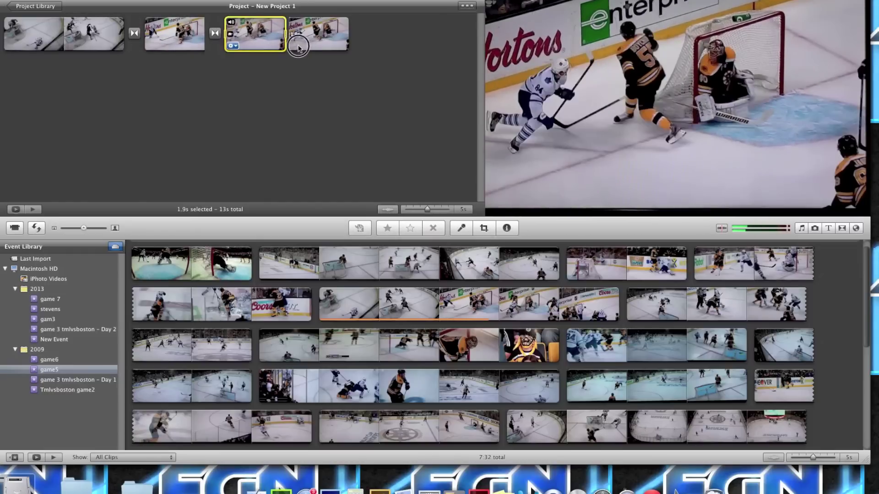
{"action": "mouse_move", "coordinate": [218, 45]}
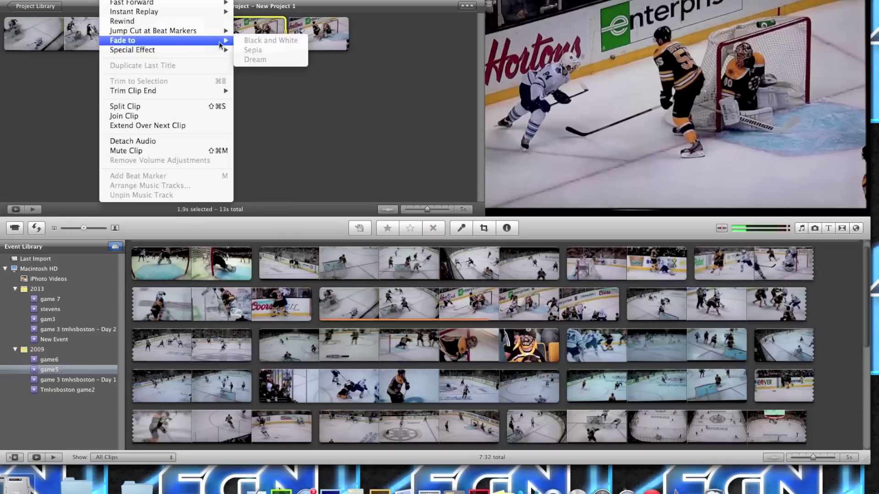
{"action": "left_click", "coordinate": [265, 80]}
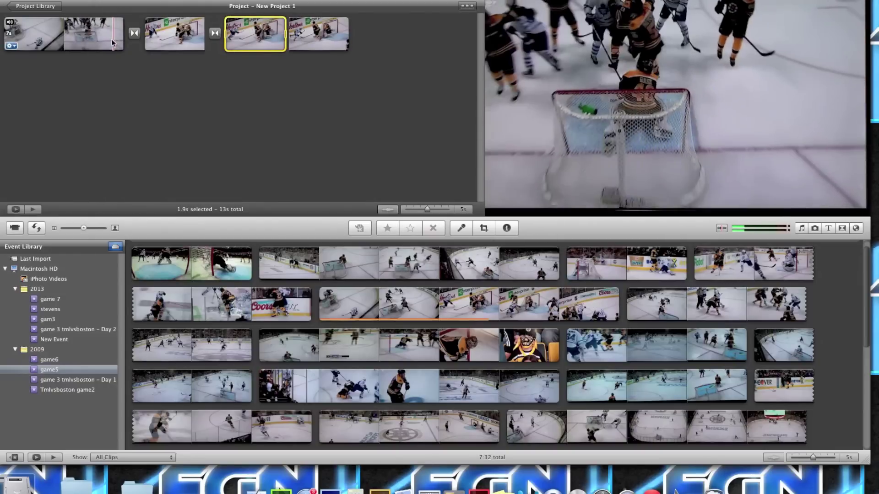
Step: Play back the project from near the end of its first clip, through both transitions
{"action": "key", "text": "space"}
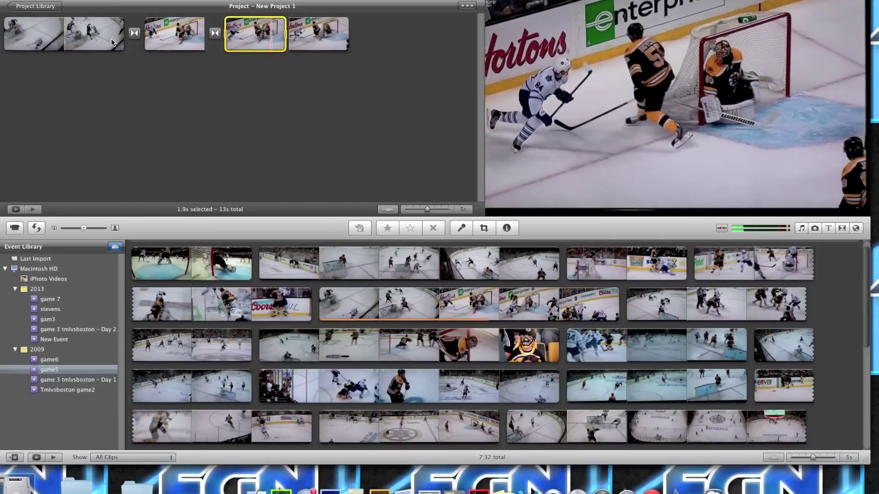
{"action": "left_click", "coordinate": [87, 41]}
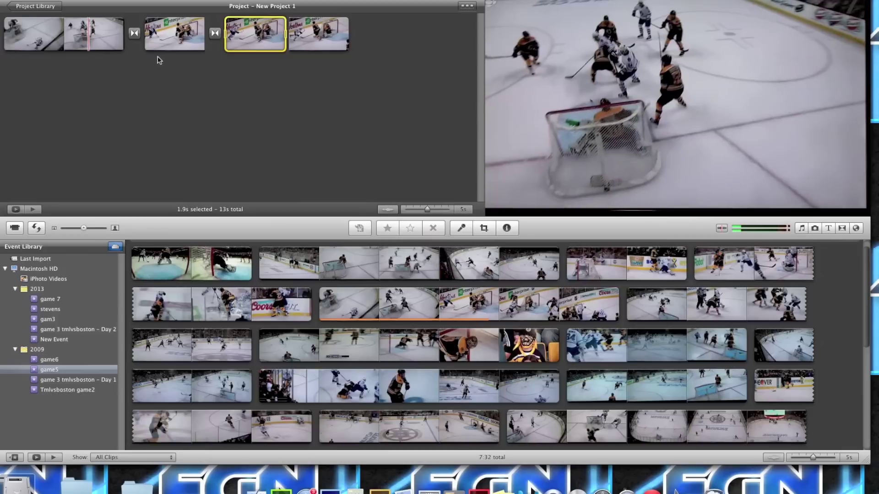
{"action": "left_click", "coordinate": [277, 64]}
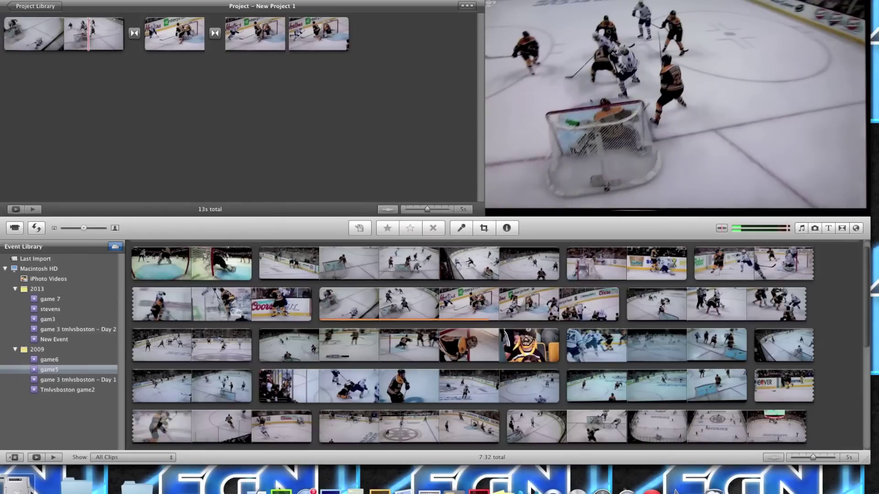
{"action": "right_click", "coordinate": [97, 35]}
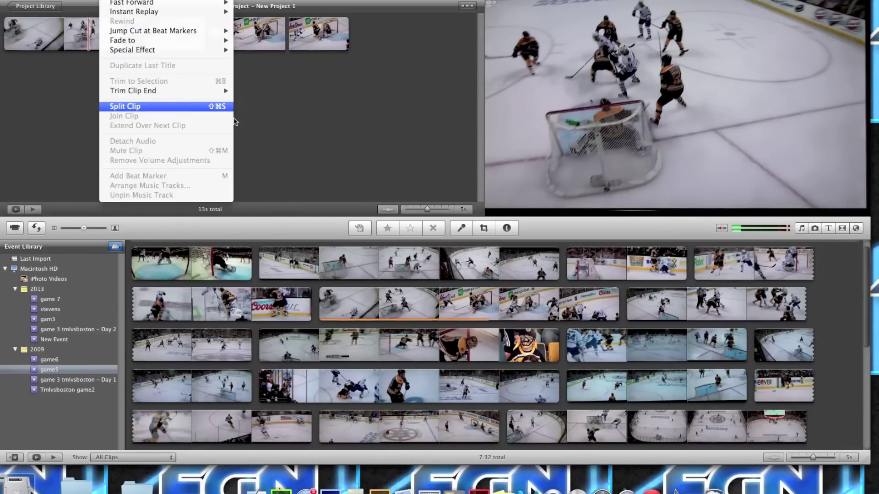
{"action": "left_click", "coordinate": [185, 107]}
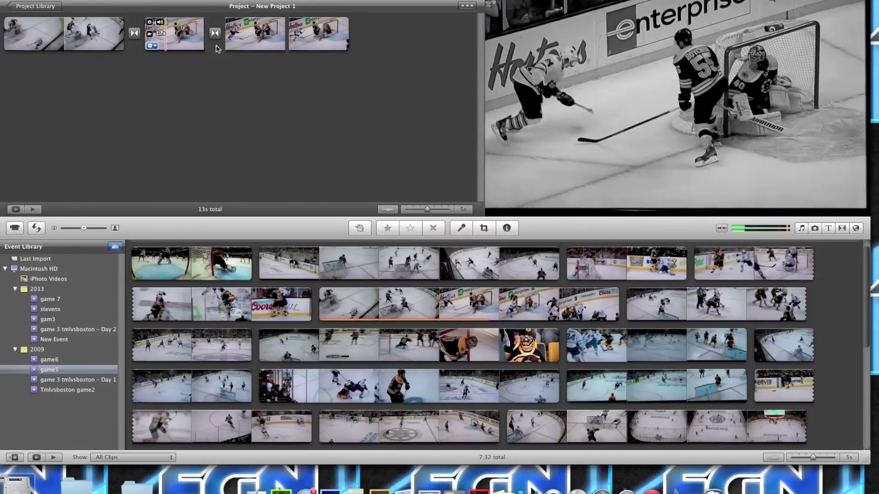
Step: Add about 5 s of the game5 player scrum footage to the end of the project
{"action": "scroll", "coordinate": [380, 286], "scroll_direction": "down", "scroll_amount": 10}
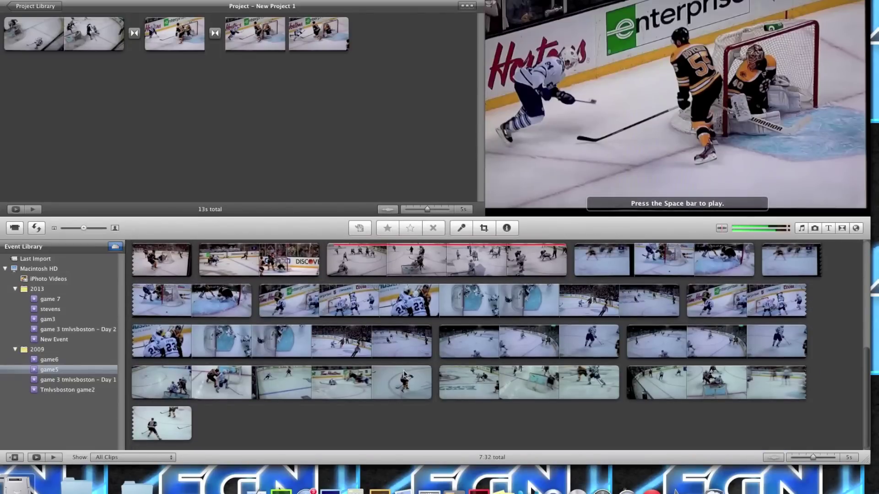
{"action": "left_click_drag", "start_coordinate": [433, 305], "coordinate": [387, 37]}
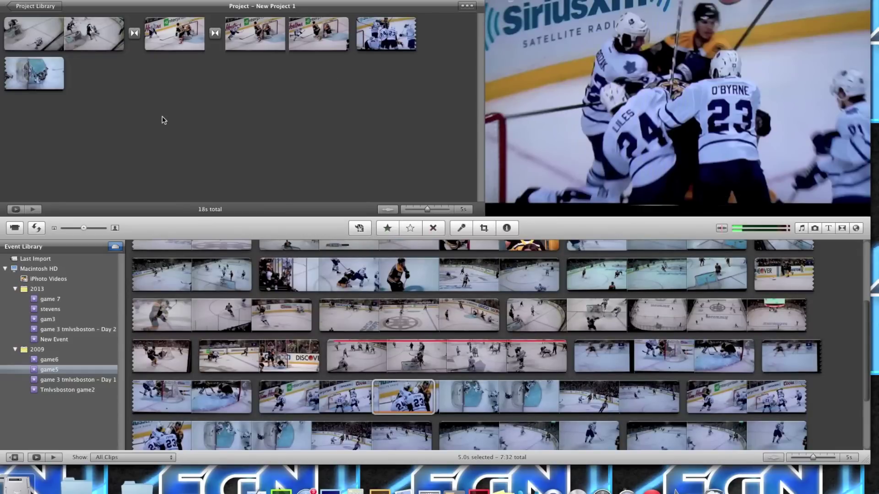
Step: Insert a Ripple transition before the project's last clip and play it back
{"action": "key", "text": "super+4"}
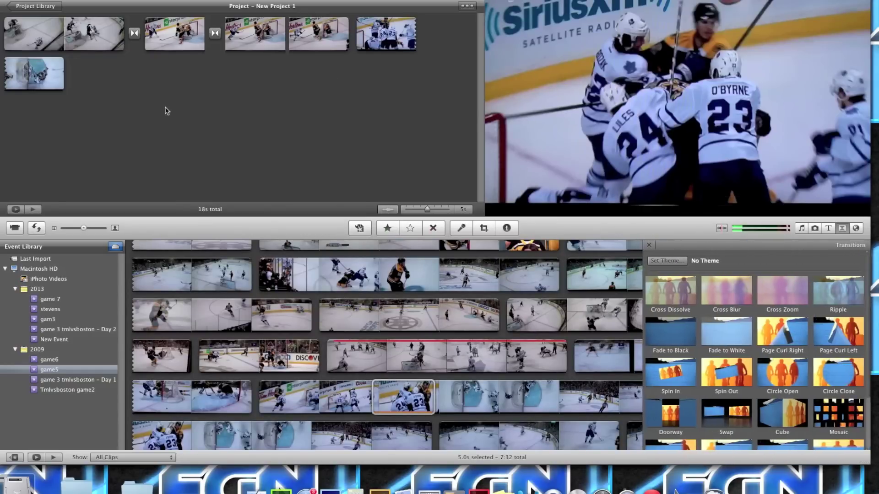
{"action": "scroll", "coordinate": [787, 384], "scroll_direction": "down", "scroll_amount": 1}
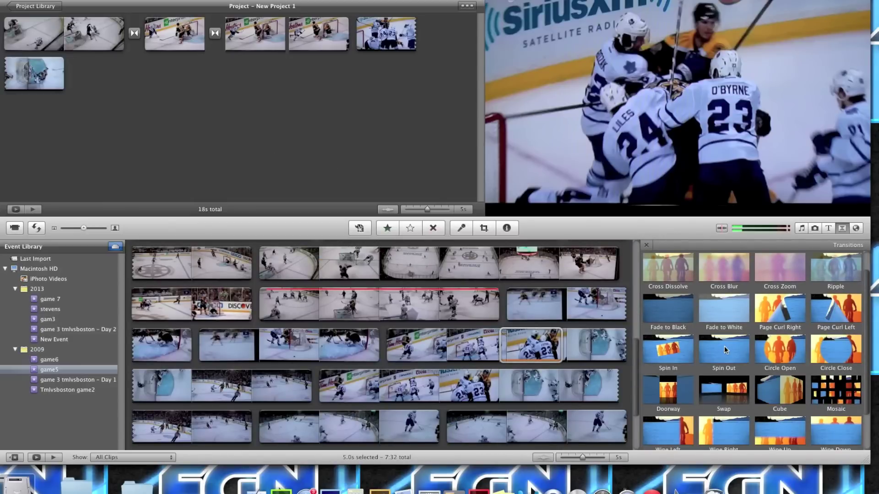
{"action": "left_click_drag", "start_coordinate": [842, 280], "coordinate": [349, 48]}
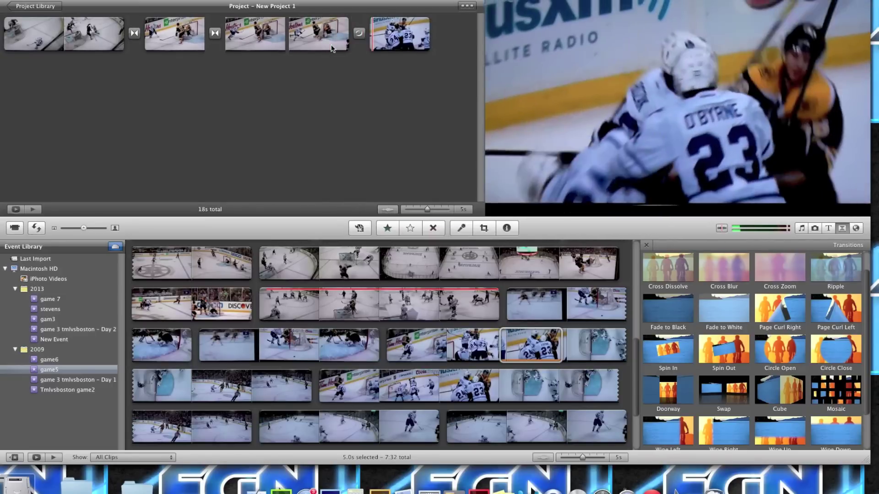
{"action": "key", "text": "space"}
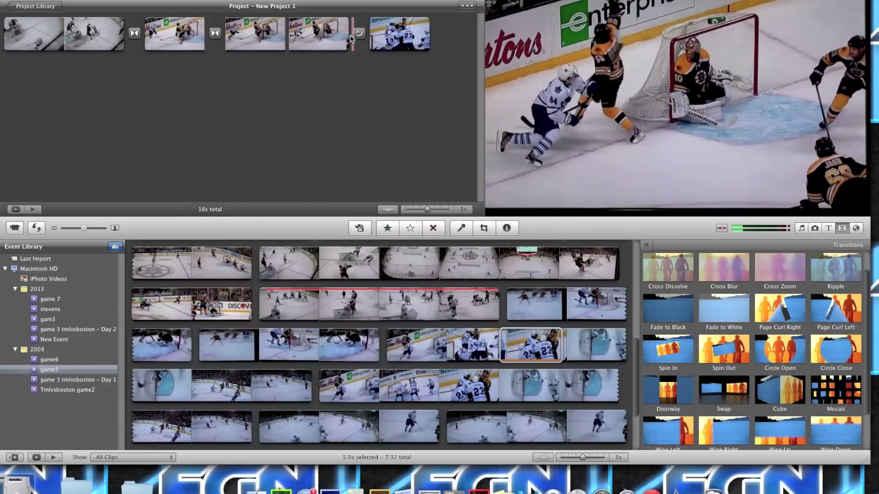
{"action": "left_click", "coordinate": [361, 35]}
{"action": "right_click", "coordinate": [361, 36]}
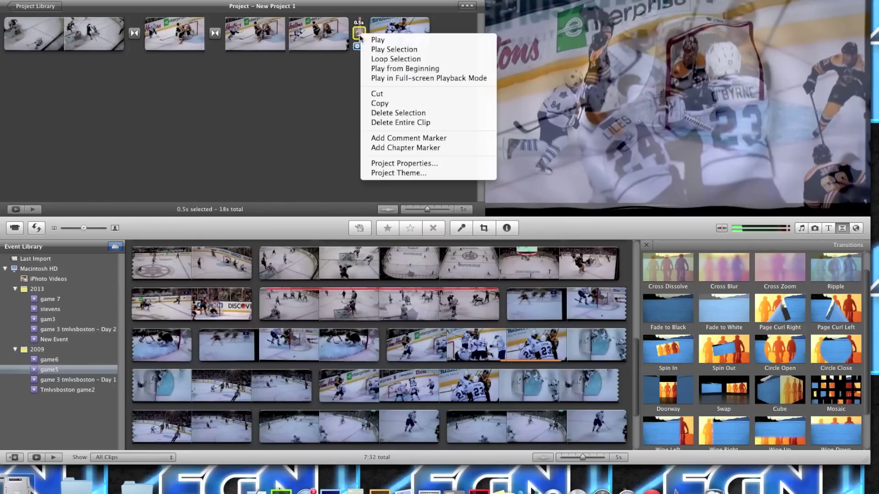
{"action": "left_click", "coordinate": [378, 40]}
{"action": "left_click", "coordinate": [106, 1]}
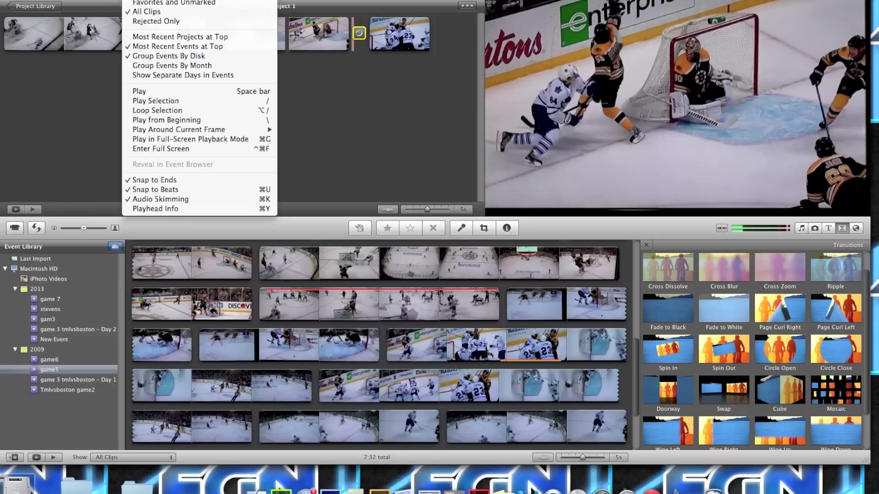
{"action": "mouse_move", "coordinate": [110, 0]}
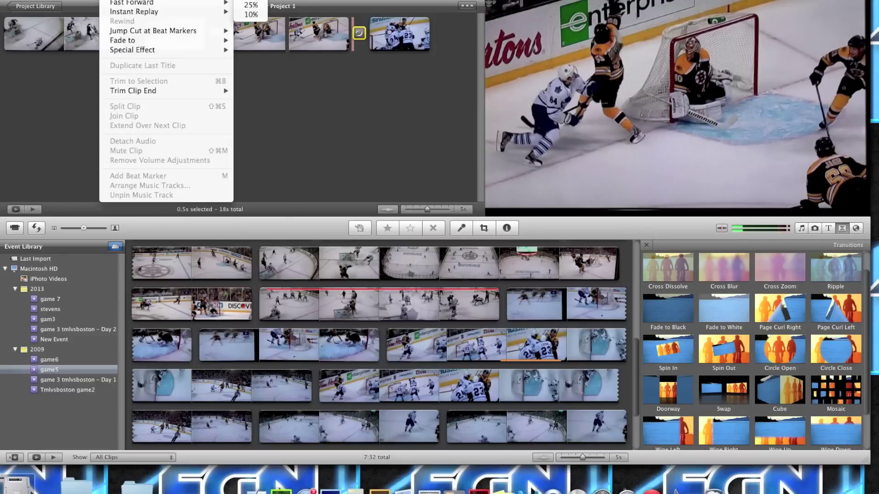
{"action": "key", "text": "Escape"}
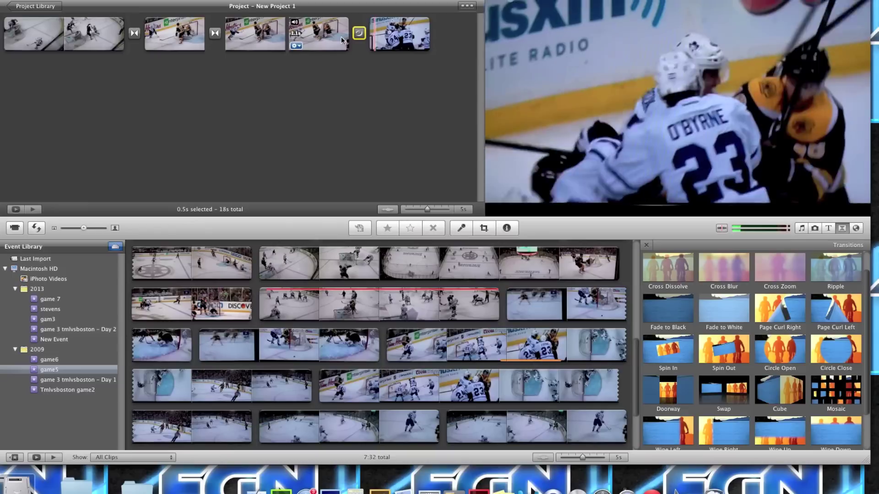
Step: Place a transition at the very start of the project, before the first clip
{"action": "scroll", "coordinate": [755, 345], "scroll_direction": "down", "scroll_amount": 2}
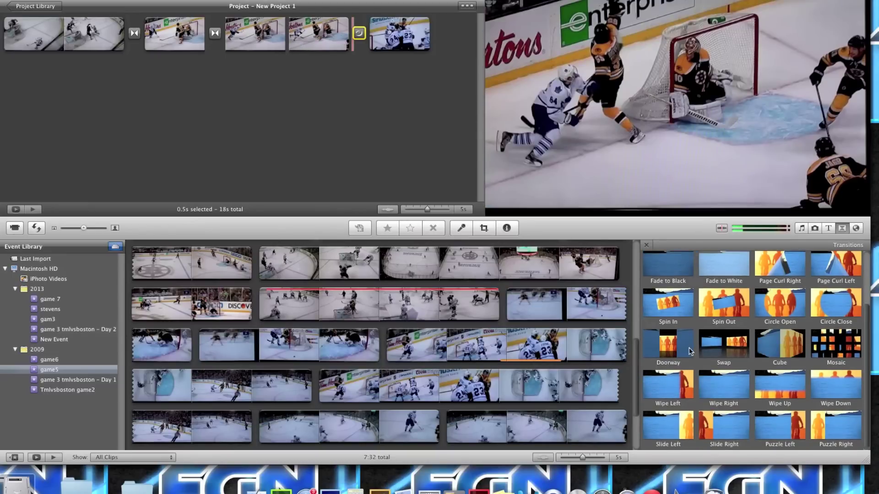
{"action": "left_click_drag", "start_coordinate": [755, 344], "coordinate": [1, 42]}
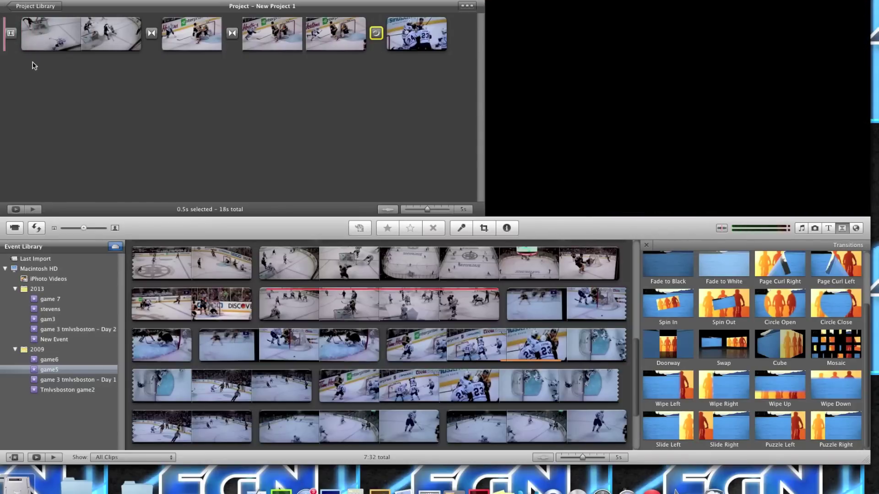
Step: Add a Sideways Drift title over the clip before the Ripple transition and set its first line to FGNTech
{"action": "key", "text": "super+3"}
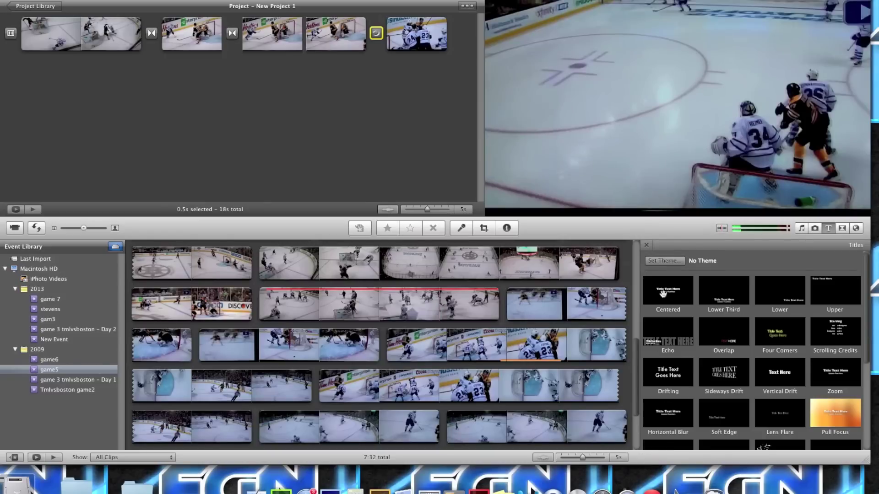
{"action": "left_click_drag", "start_coordinate": [727, 379], "coordinate": [451, 88]}
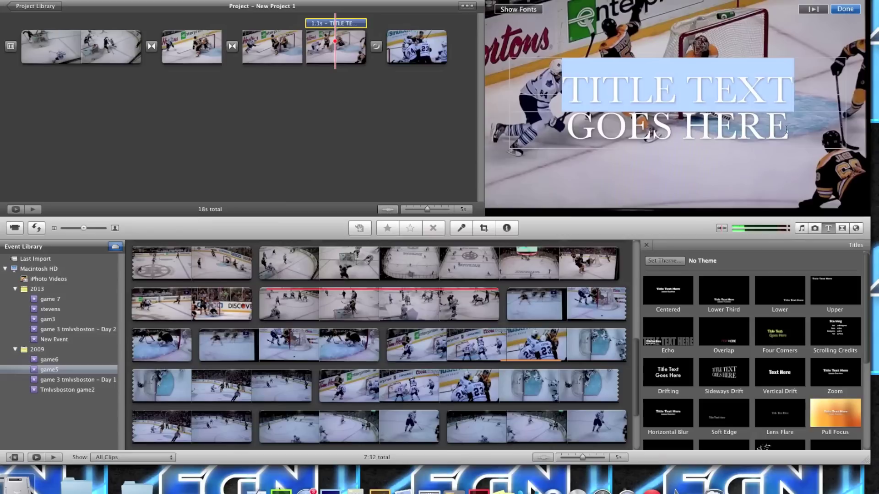
{"action": "type", "text": "FGNTech"}
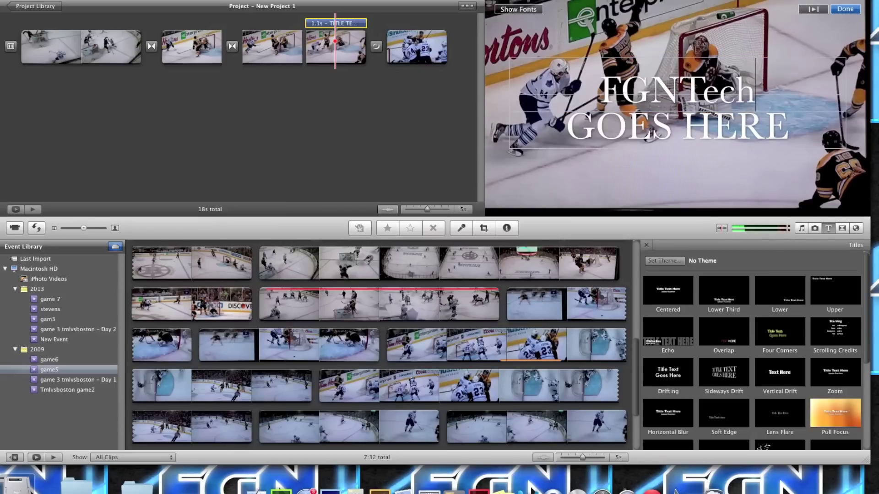
{"action": "left_click_drag", "start_coordinate": [840, 133], "coordinate": [527, 128]}
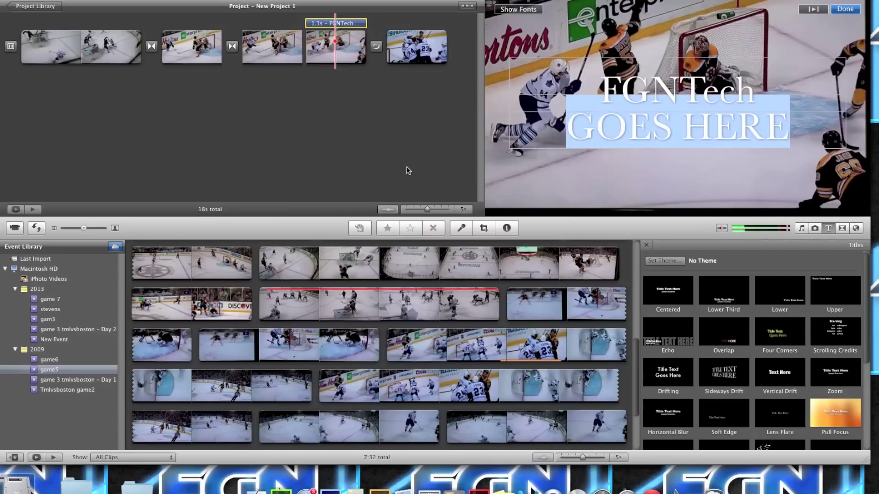
{"action": "left_click", "coordinate": [347, 140]}
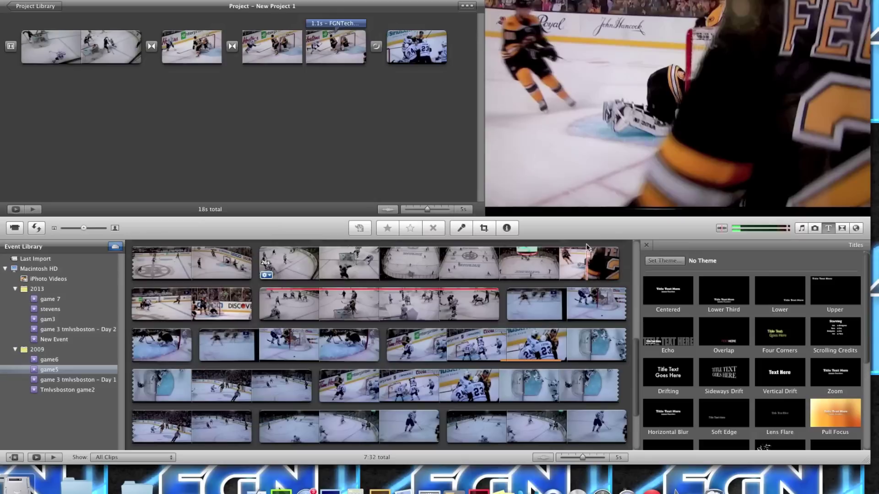
Step: Insert the Blue Marble Globe between the Ripple transition and the project's last clip, and play it back
{"action": "left_click", "coordinate": [856, 228]}
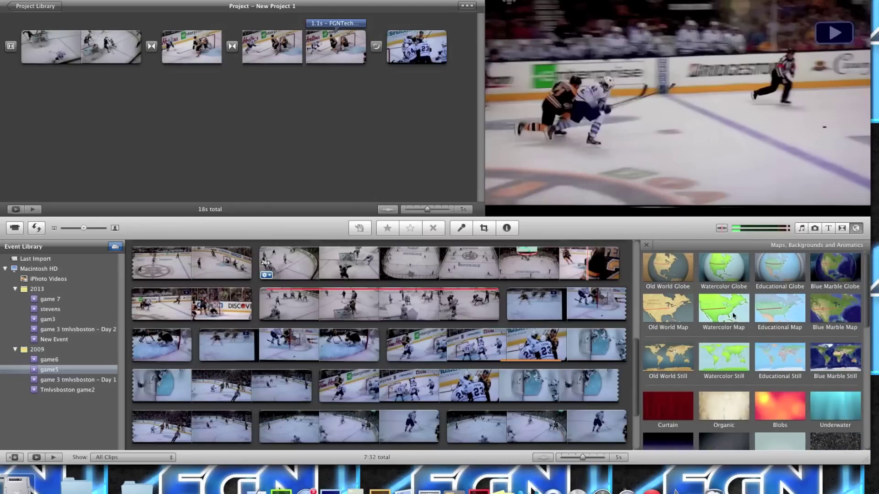
{"action": "scroll", "coordinate": [783, 348], "scroll_direction": "down", "scroll_amount": 3}
{"action": "scroll", "coordinate": [776, 343], "scroll_direction": "up", "scroll_amount": 3}
{"action": "left_click_drag", "start_coordinate": [844, 270], "coordinate": [402, 50]}
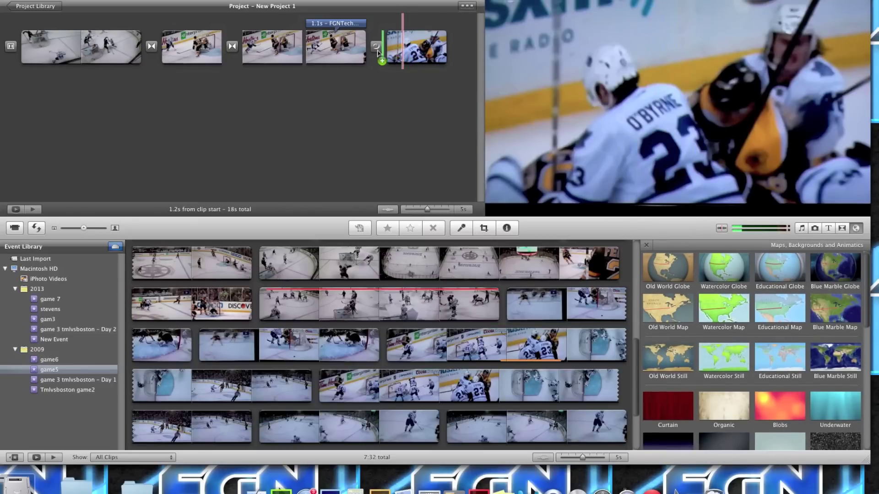
{"action": "left_click_drag", "start_coordinate": [345, 54], "coordinate": [322, 87]}
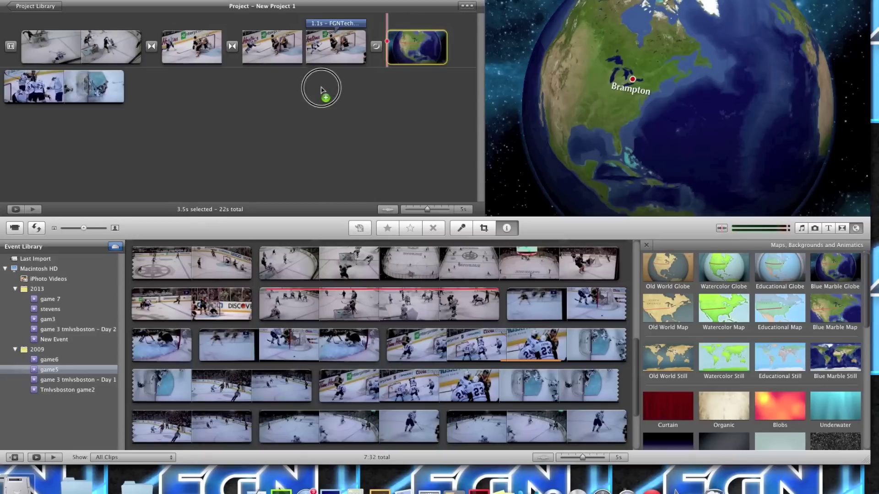
{"action": "left_click", "coordinate": [357, 69]}
{"action": "key", "text": "space"}
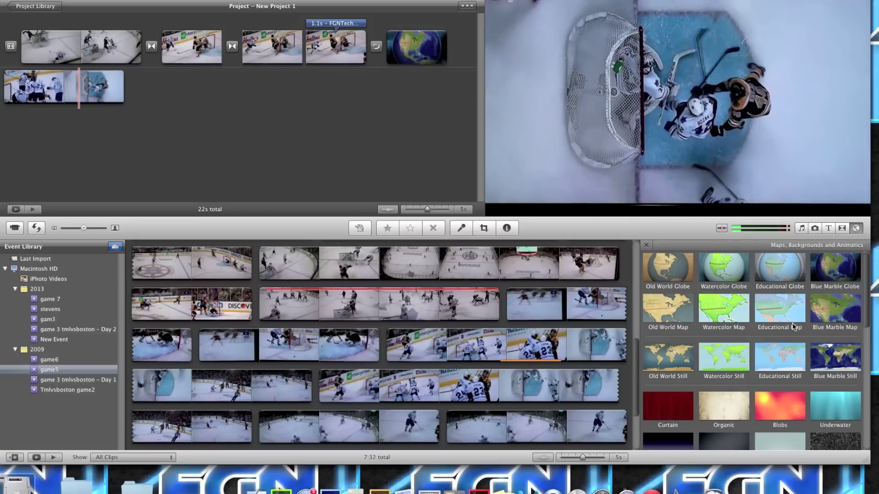
Step: Insert the Underwater background between the globe and the project's last clip, and play it
{"action": "scroll", "coordinate": [836, 406], "scroll_direction": "down", "scroll_amount": 1}
{"action": "left_click_drag", "start_coordinate": [836, 406], "coordinate": [40, 94]}
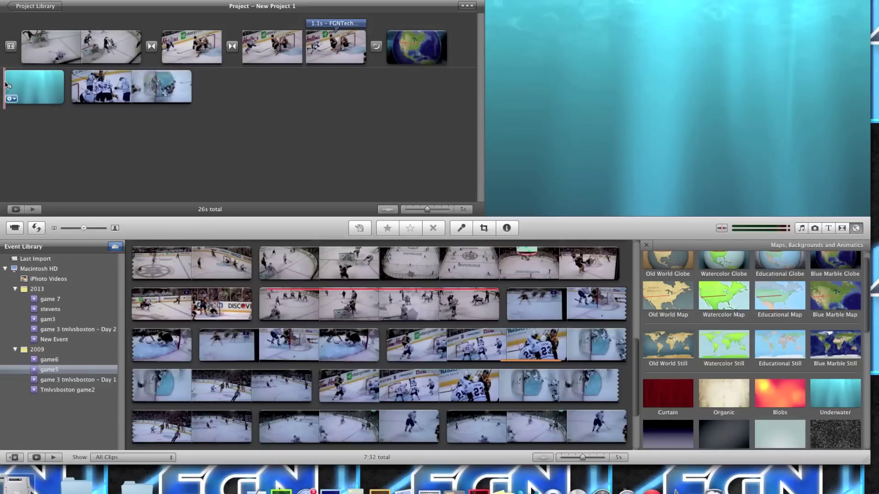
{"action": "key", "text": "space"}
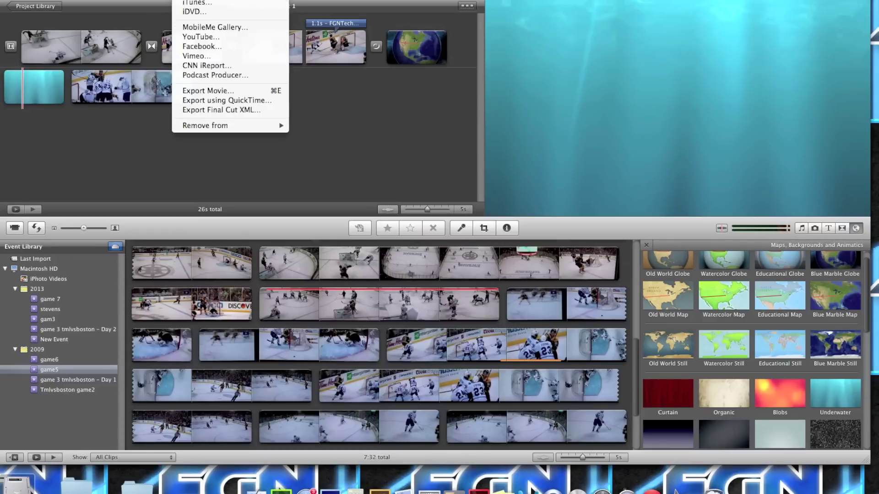
Step: Examine the movie export sizes and the other sharing options without exporting the project
{"action": "left_click", "coordinate": [203, 90]}
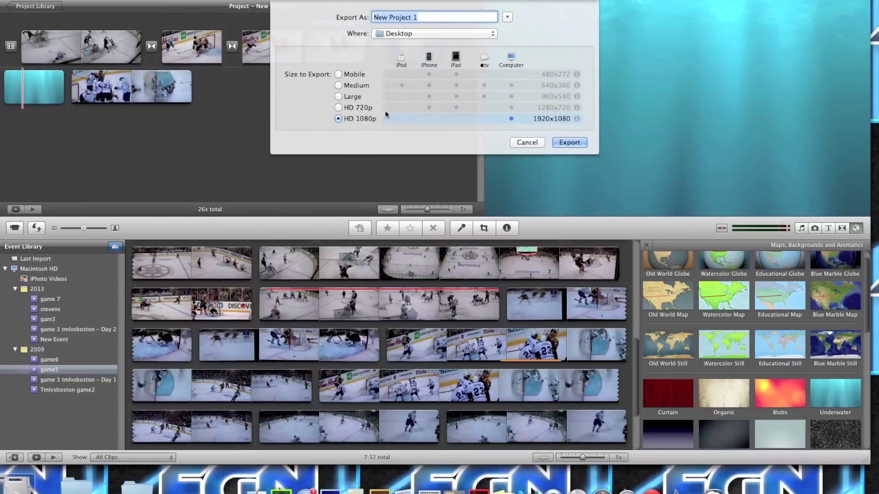
{"action": "left_click", "coordinate": [527, 142]}
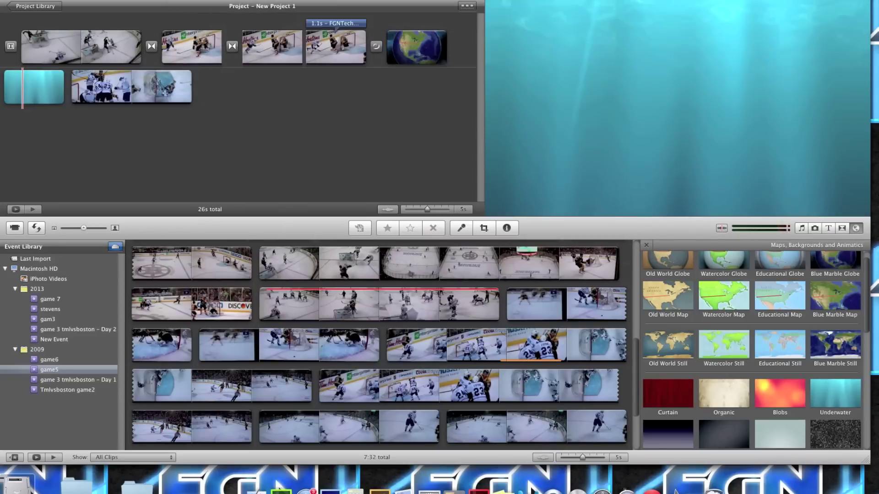
{"action": "left_click", "coordinate": [185, 1]}
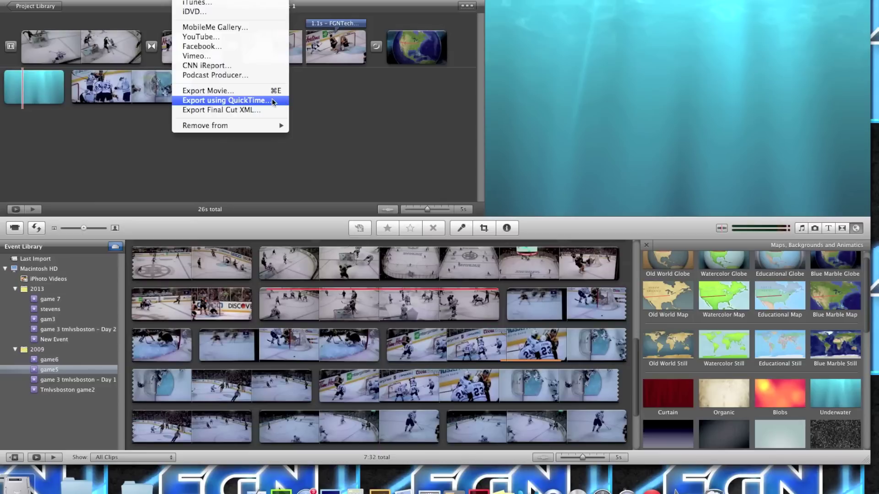
{"action": "left_click", "coordinate": [154, 152]}
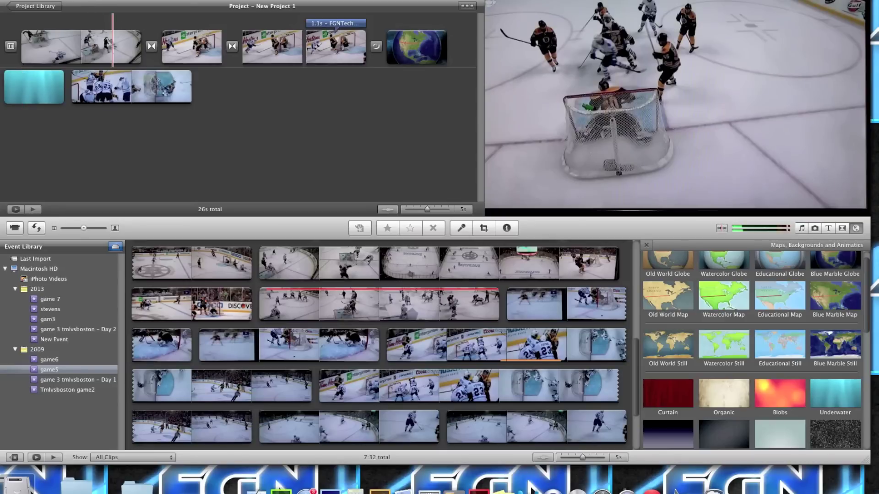
{"action": "left_click", "coordinate": [65, 0]}
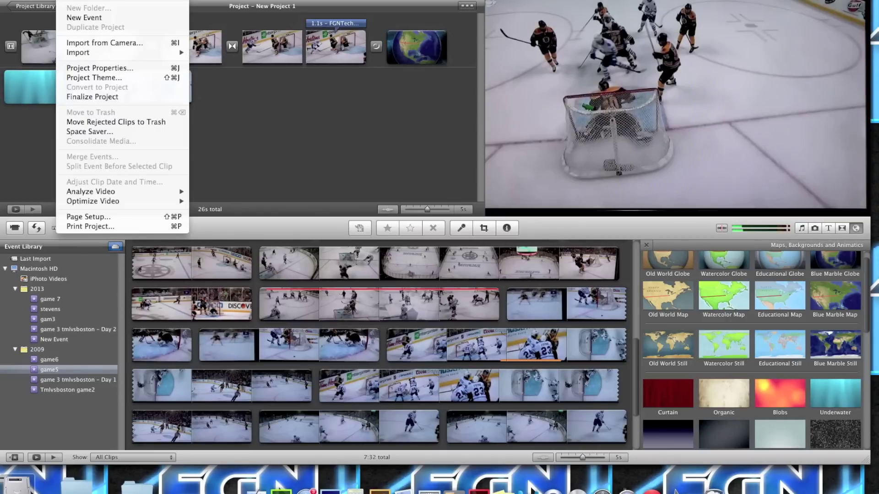